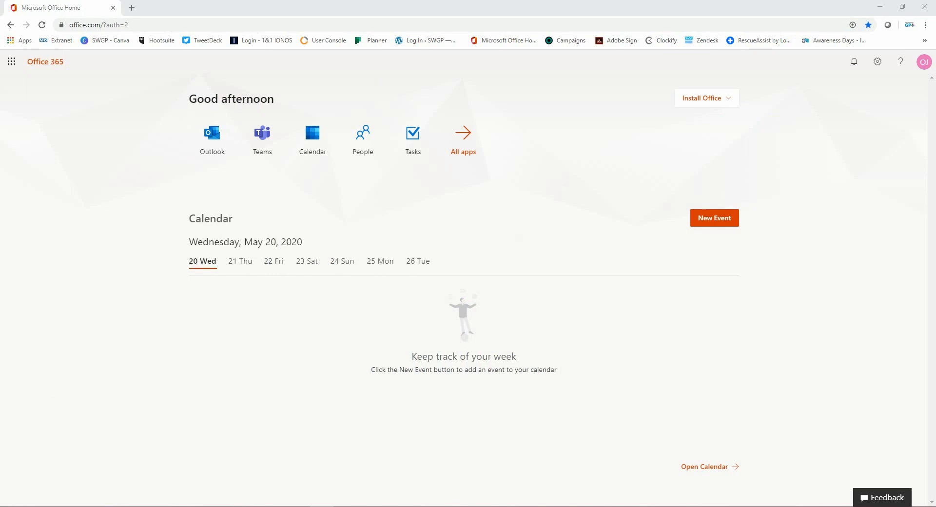
Step: Open the Outlook calendar from Office Home to the May 2020 month view
left_click(206, 144)
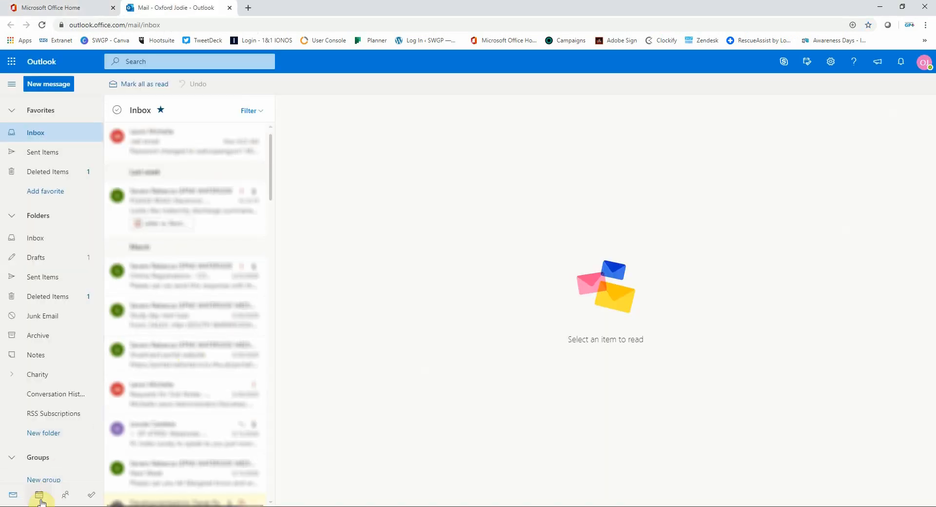
left_click(39, 497)
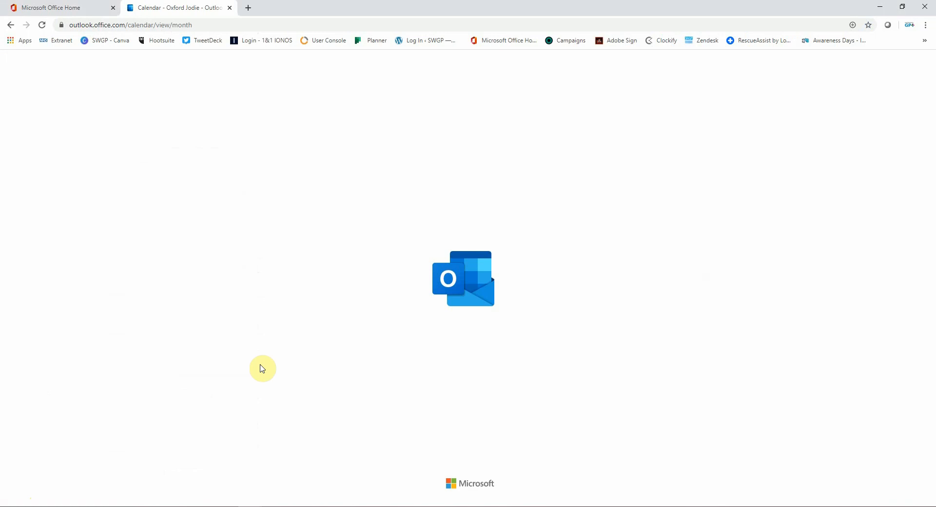
left_click(80, 8)
left_click(325, 147)
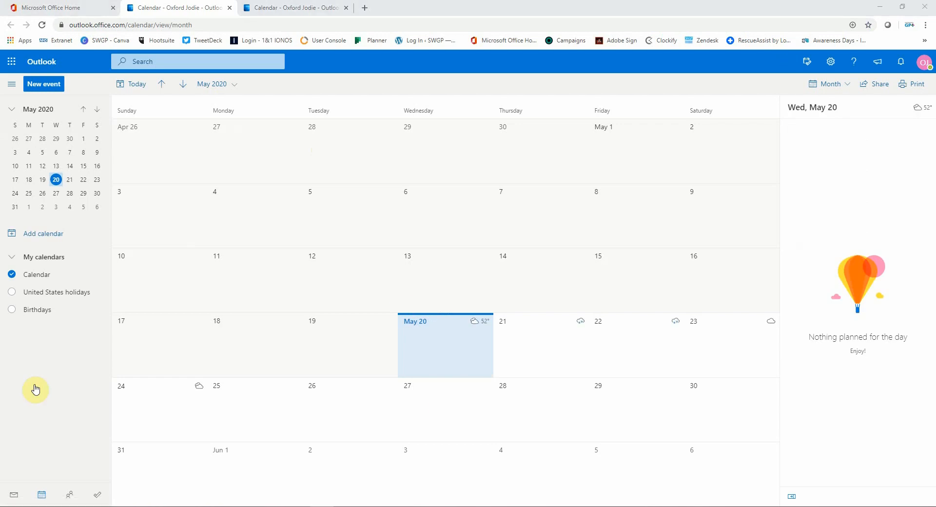
Step: Create a new event on Friday May 22 titled 'Team meeting'
left_click(49, 85)
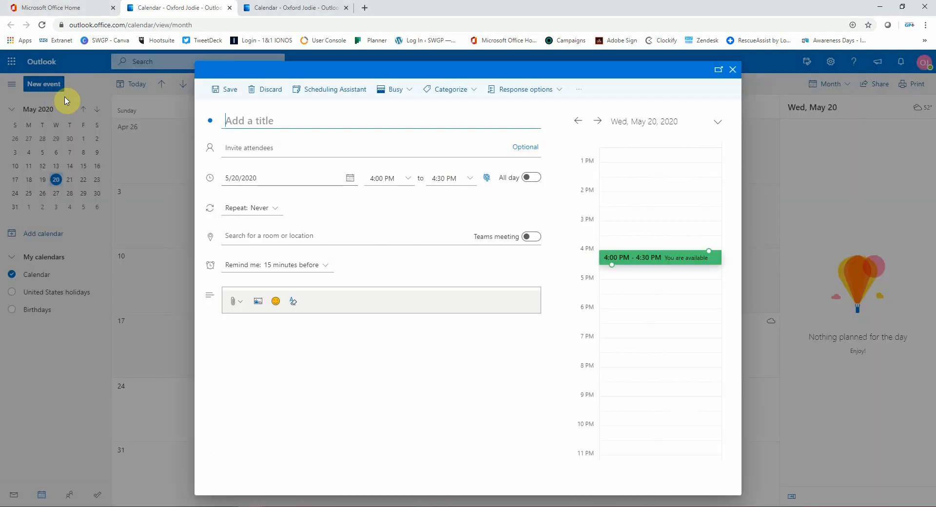
left_click(732, 69)
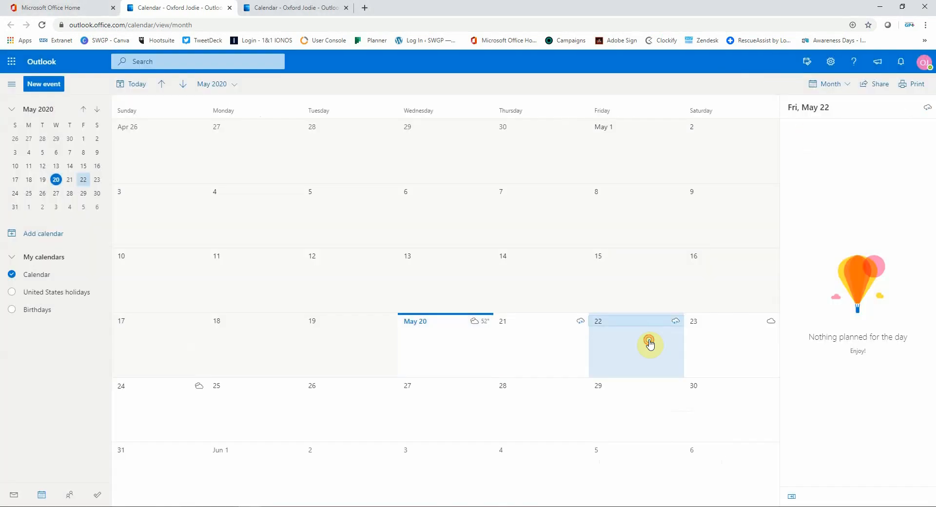
double_click(650, 343)
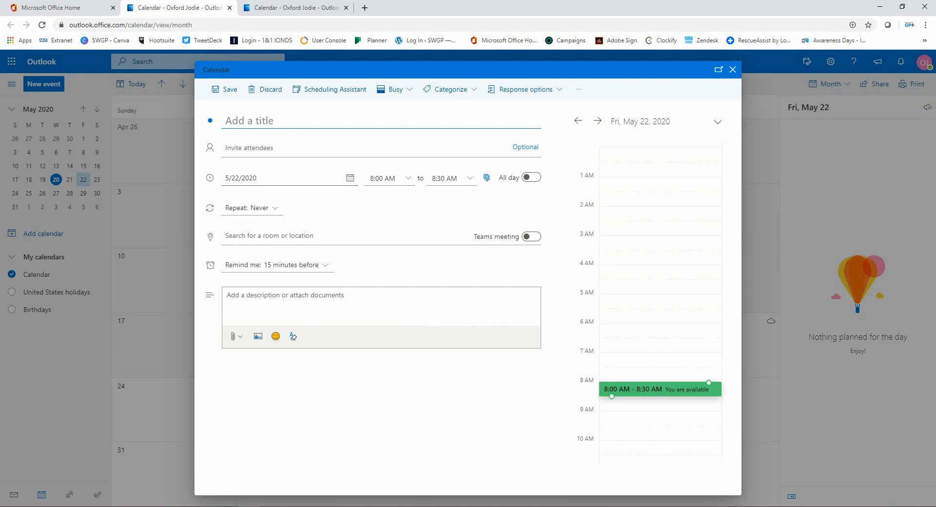
type("T")
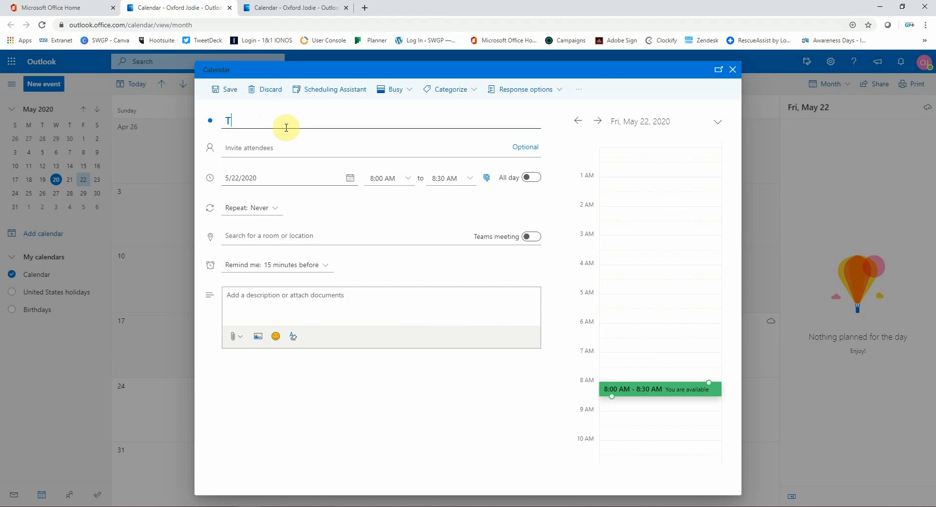
type("eam meeting")
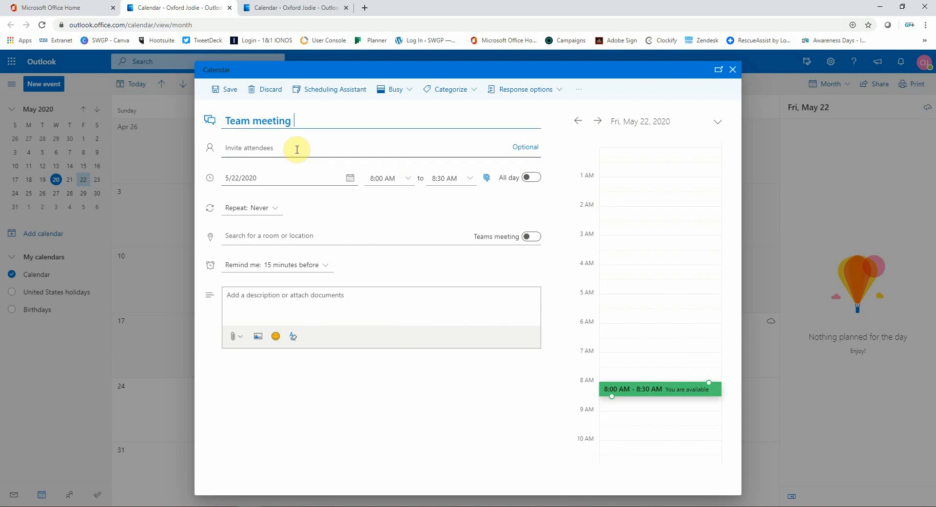
Step: Invite one suggested contact as a required attendee
left_click(297, 150)
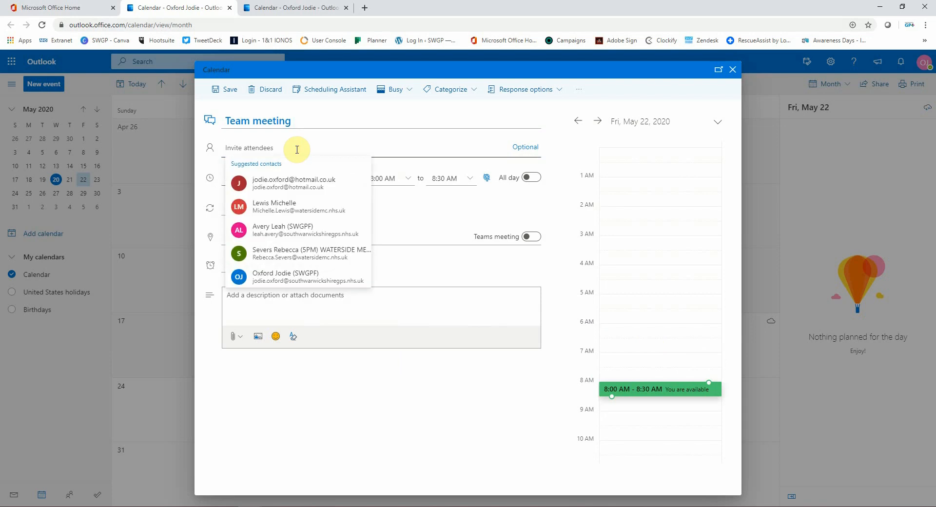
type("jodie.")
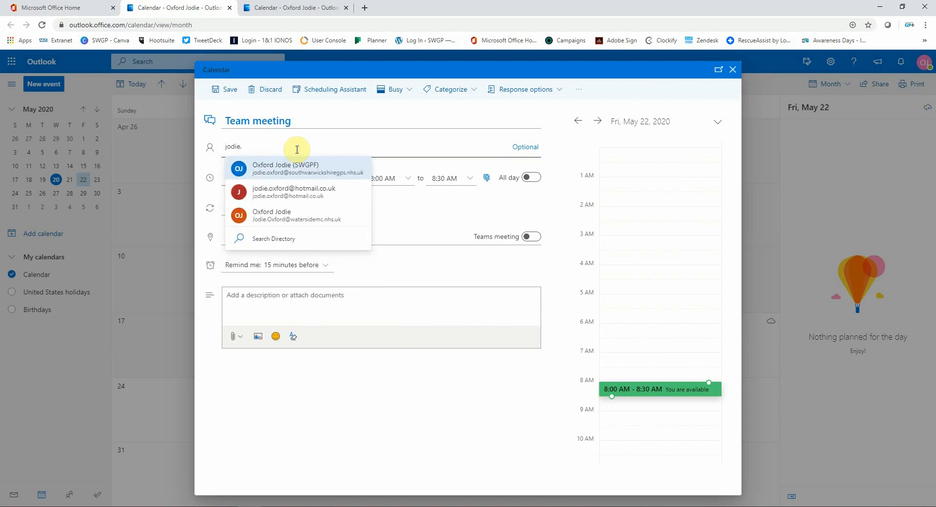
left_click(325, 172)
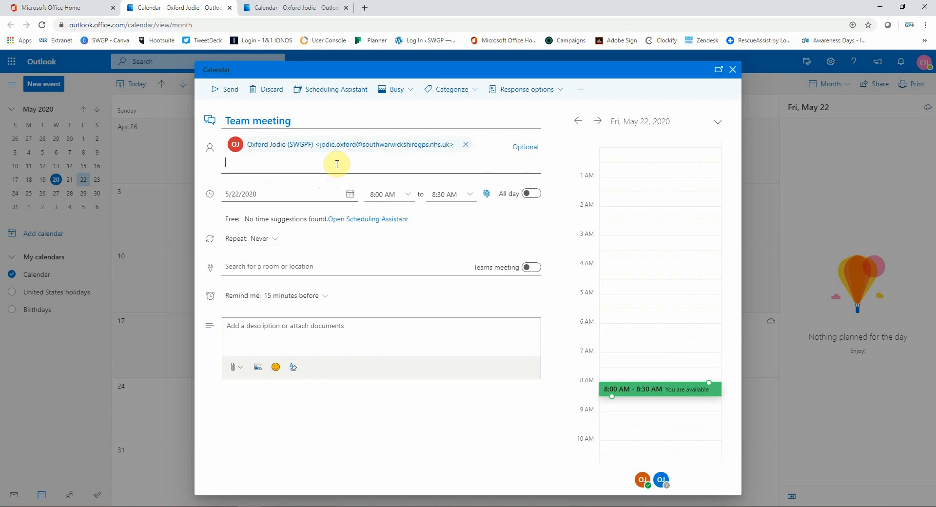
Step: Set the meeting time to 4:00–5:00 PM on May 22
left_click(521, 151)
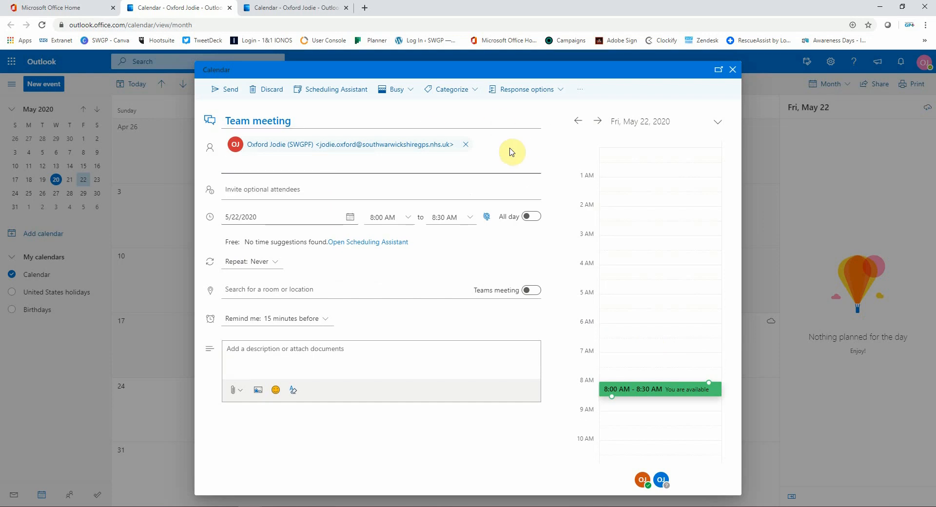
left_click(241, 188)
left_click(483, 185)
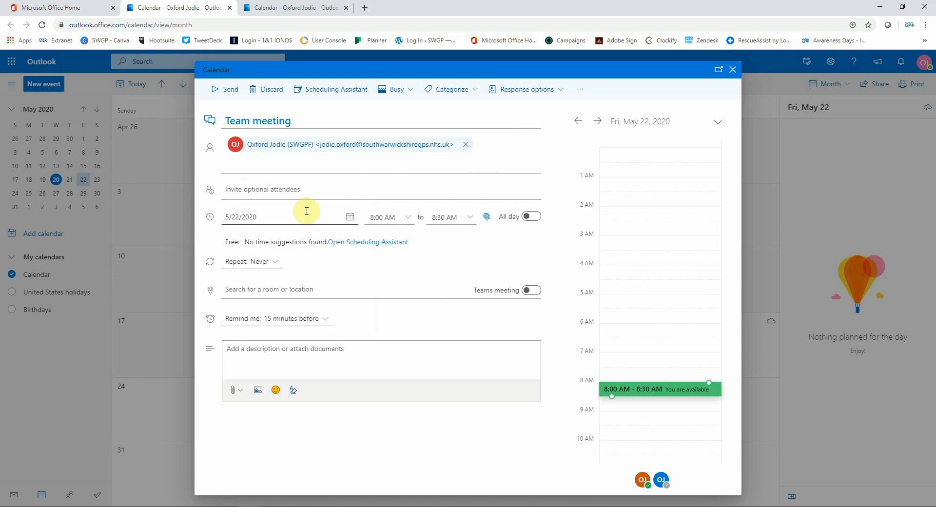
left_click(401, 218)
left_click(409, 216)
scroll(393, 273, "down", 5)
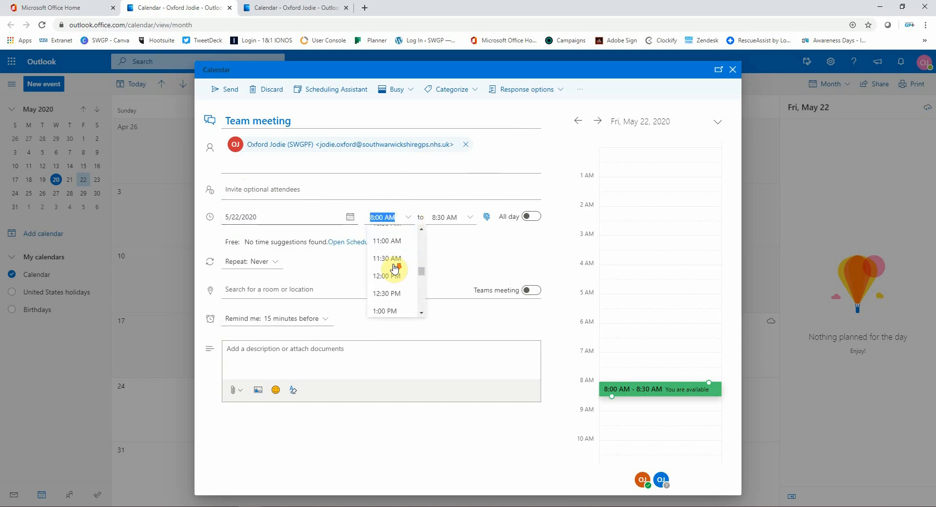
left_click(393, 271)
left_click(470, 217)
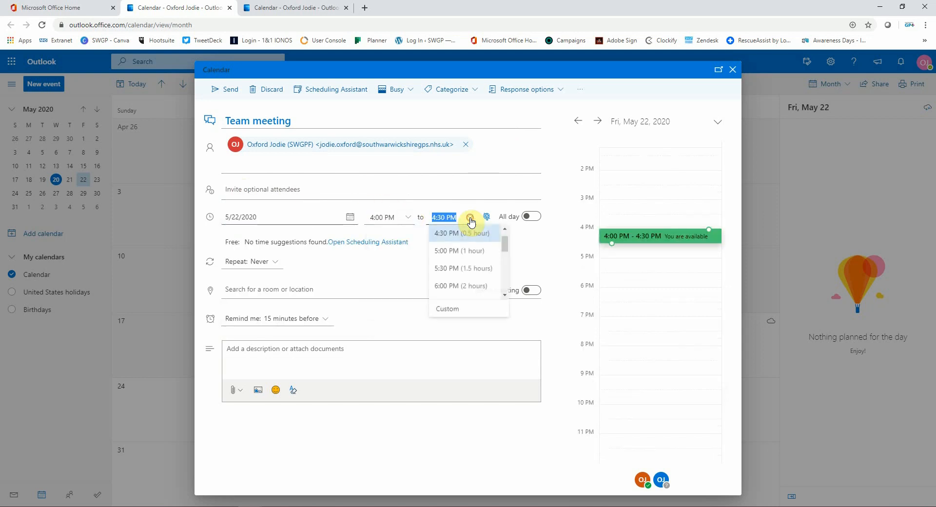
left_click(461, 255)
Step: Keep it non-repeating, make it a Teams meeting, and set a 5-minute reminder
left_click(266, 262)
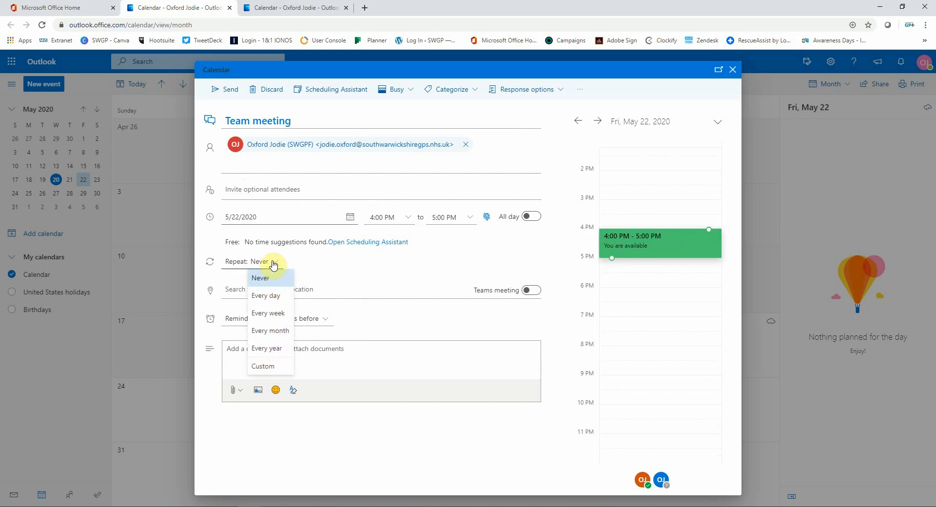
left_click(271, 262)
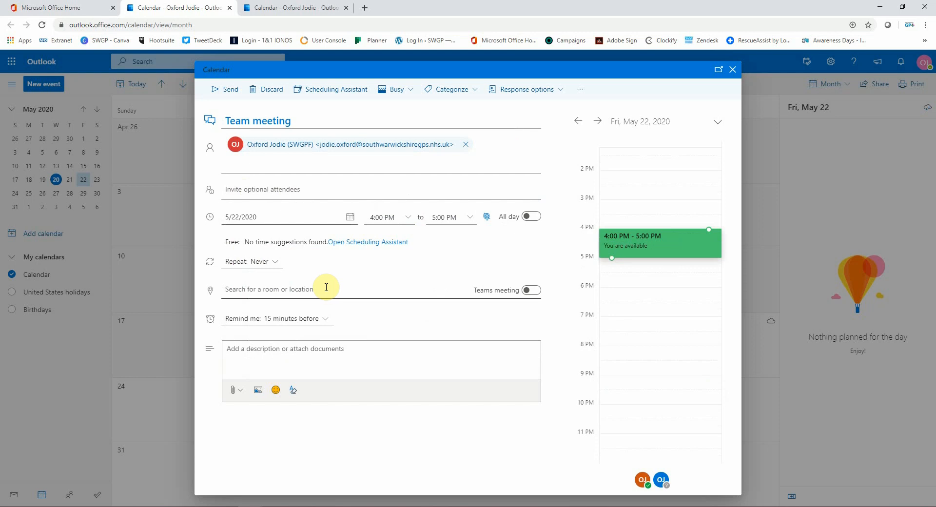
left_click(526, 292)
left_click(317, 319)
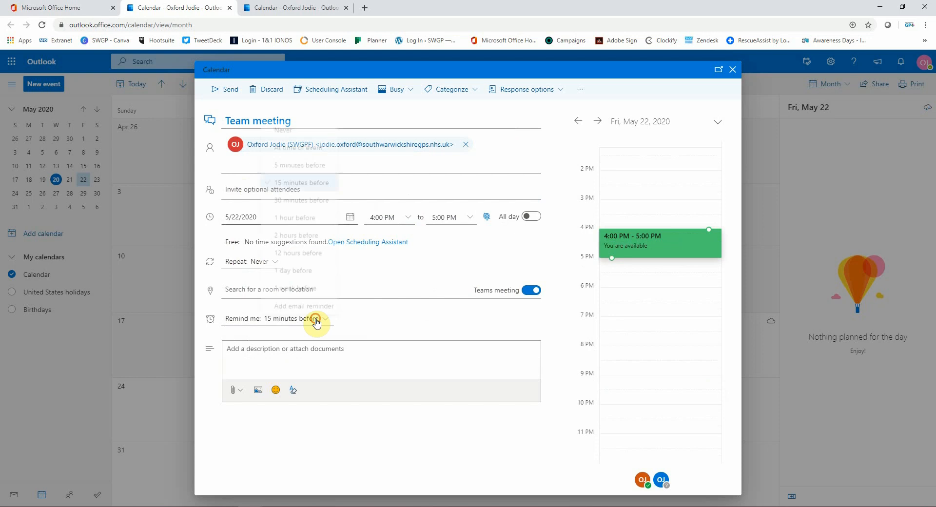
left_click(306, 161)
Step: Add the description 'A meeting to see what all team members are working on' and check availability
left_click(412, 341)
type("A meeting to see what all team members are working on")
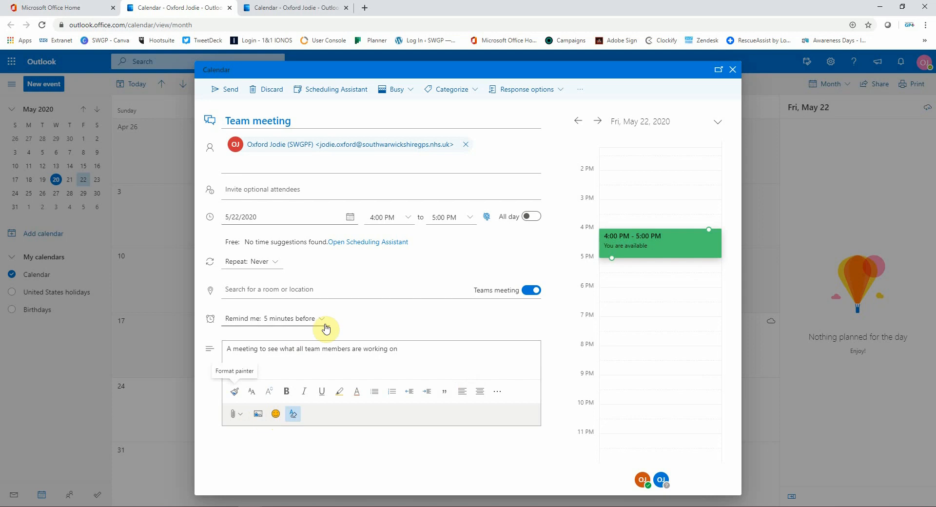
left_click(329, 90)
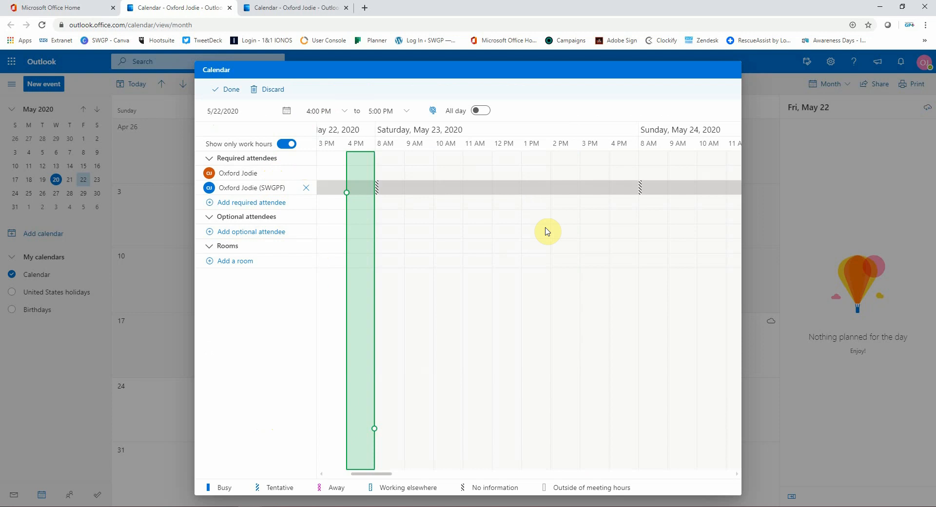
Step: Leave Show as Busy, no category and default response options, then send the invitation
left_click(271, 89)
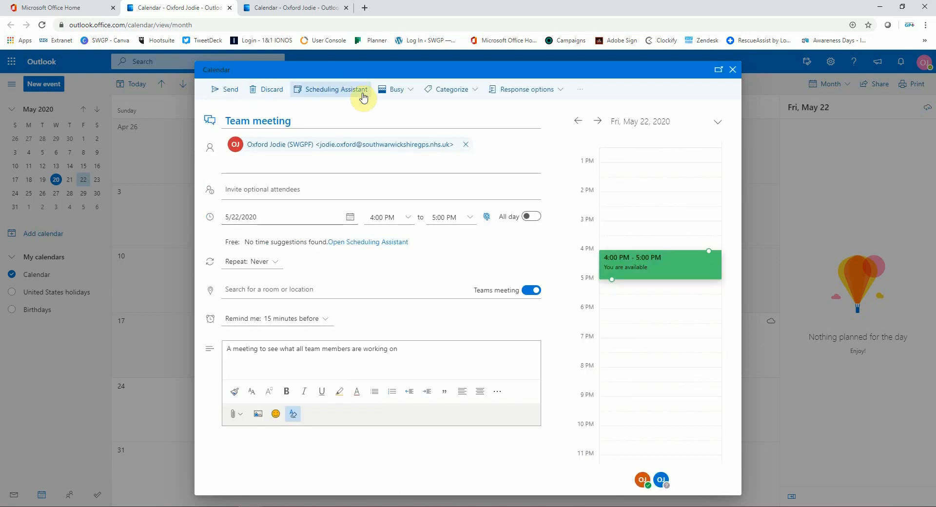
left_click(393, 90)
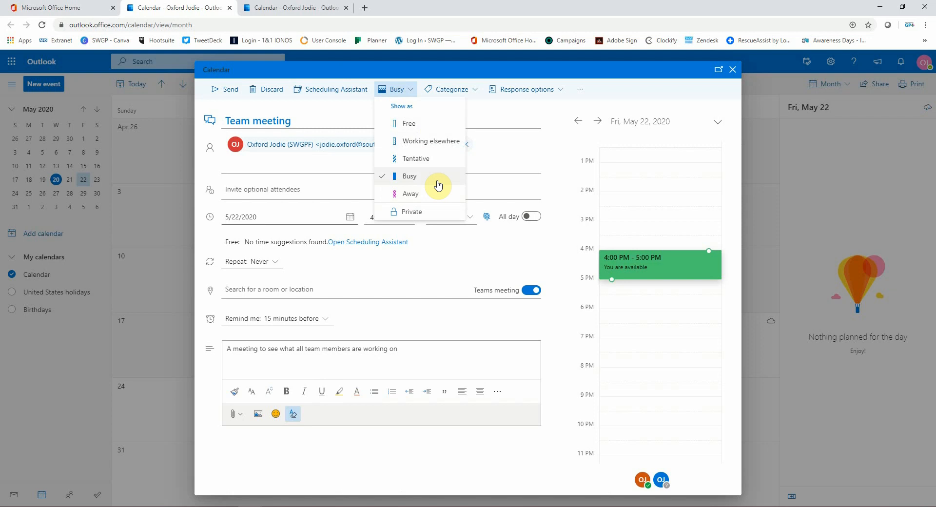
left_click(438, 86)
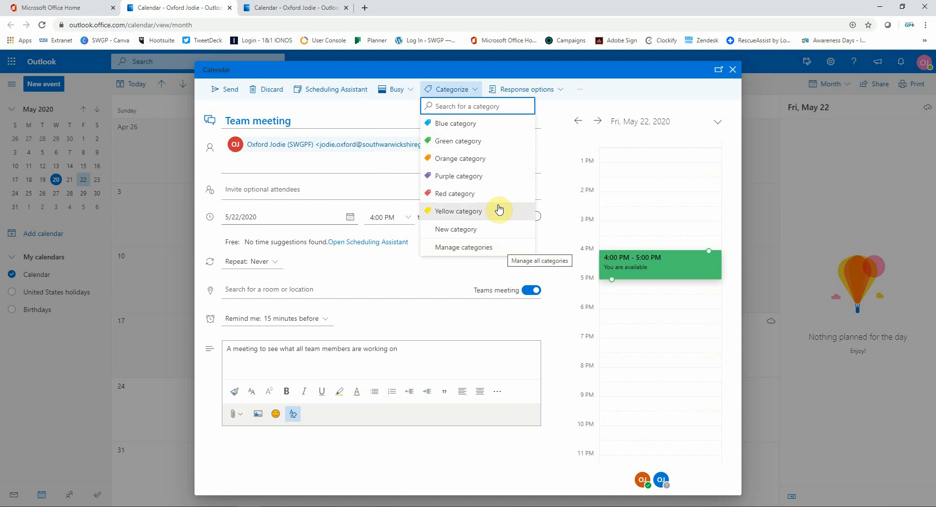
left_click(468, 88)
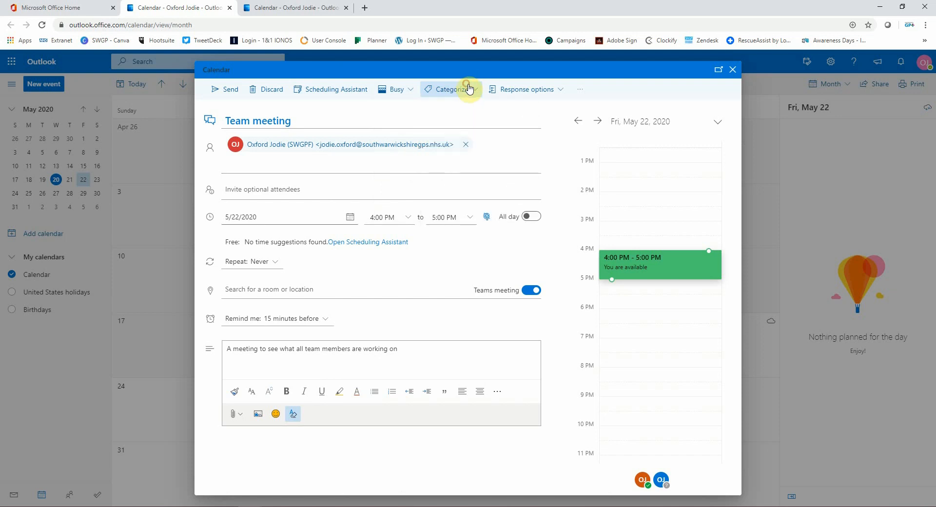
left_click(510, 94)
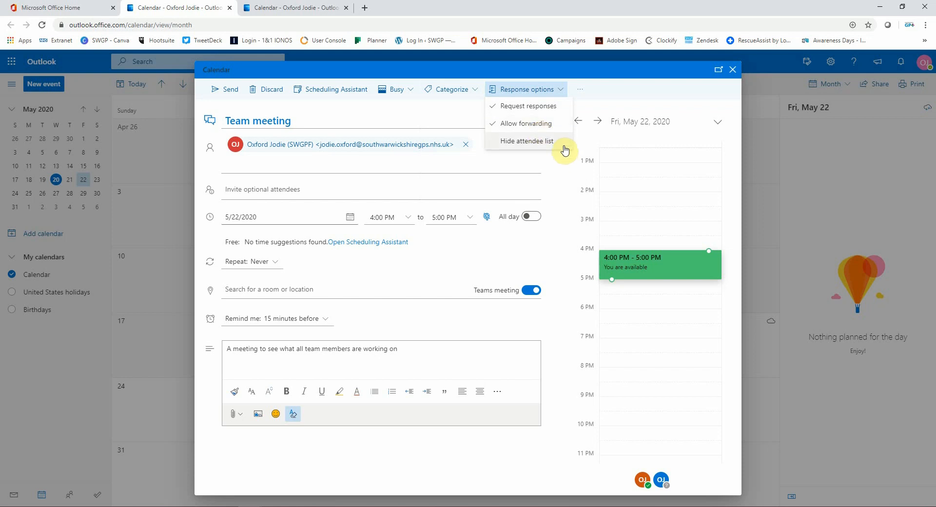
left_click(560, 93)
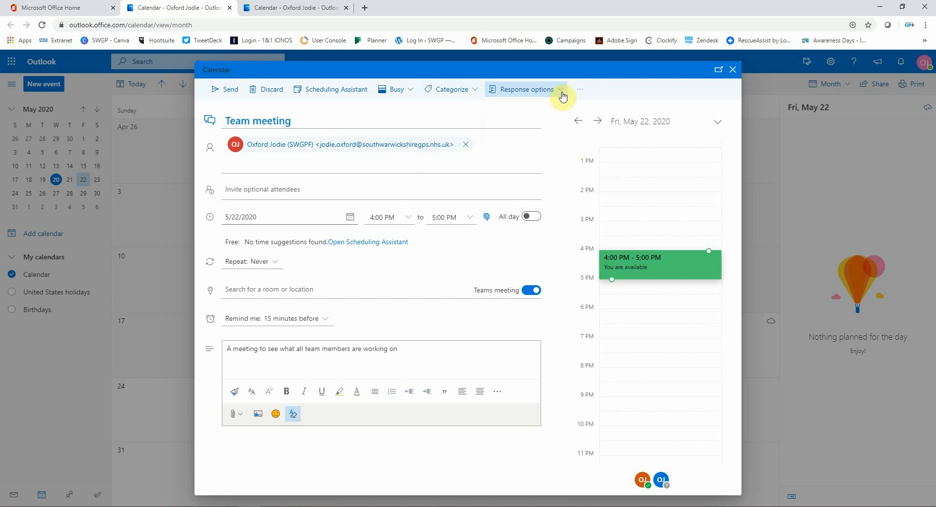
left_click(223, 90)
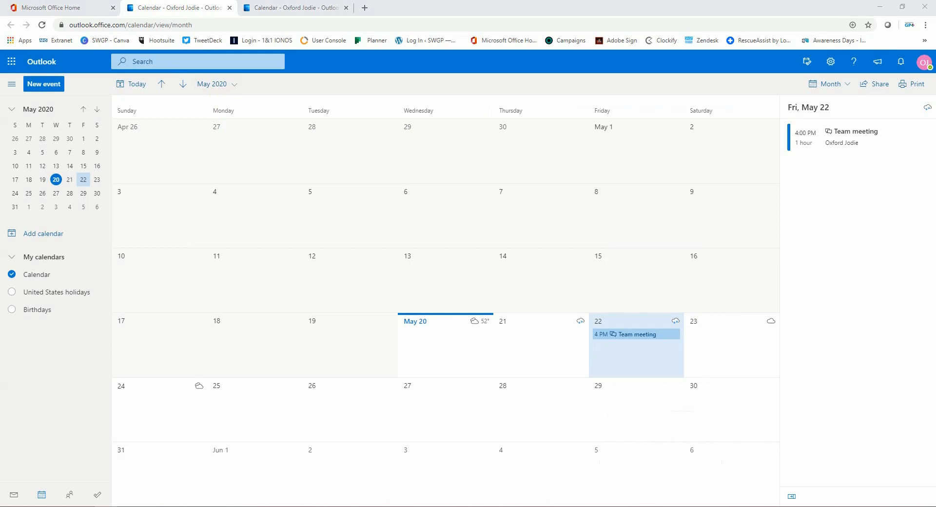
Step: Accept the received Team meeting invitation with Do Not Send a Response
left_click_drag(542, 502, 573, 101)
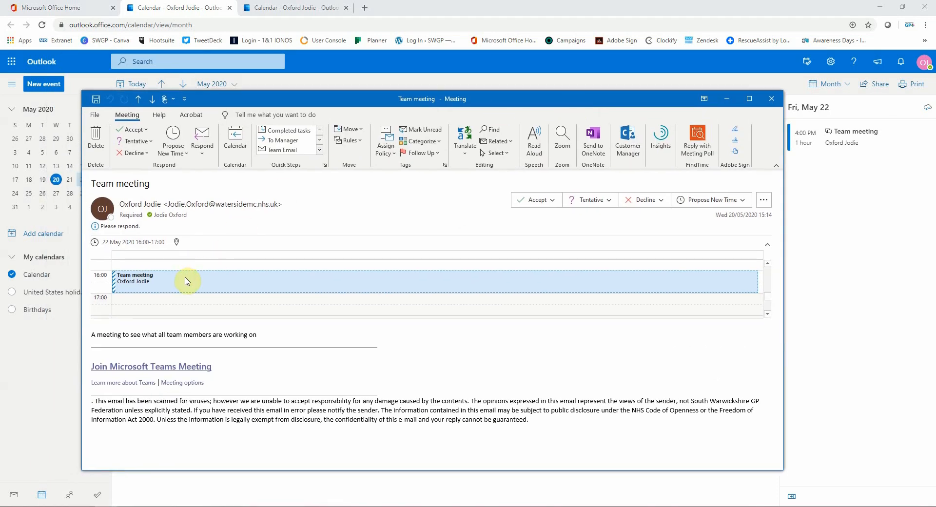
left_click(557, 204)
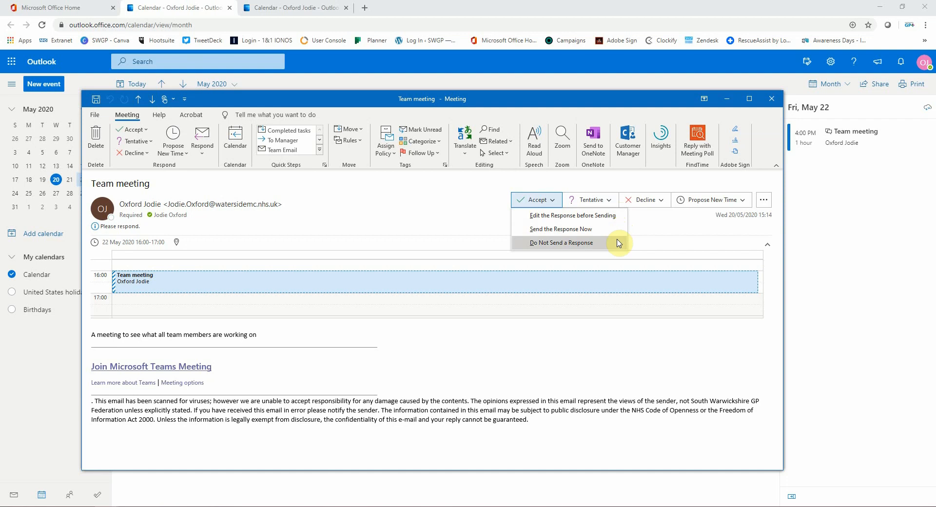
left_click(380, 221)
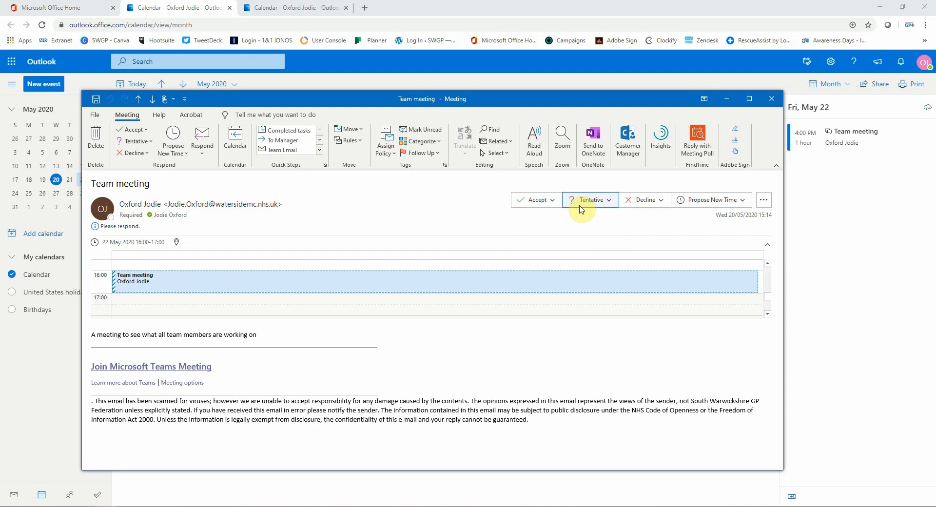
left_click(542, 201)
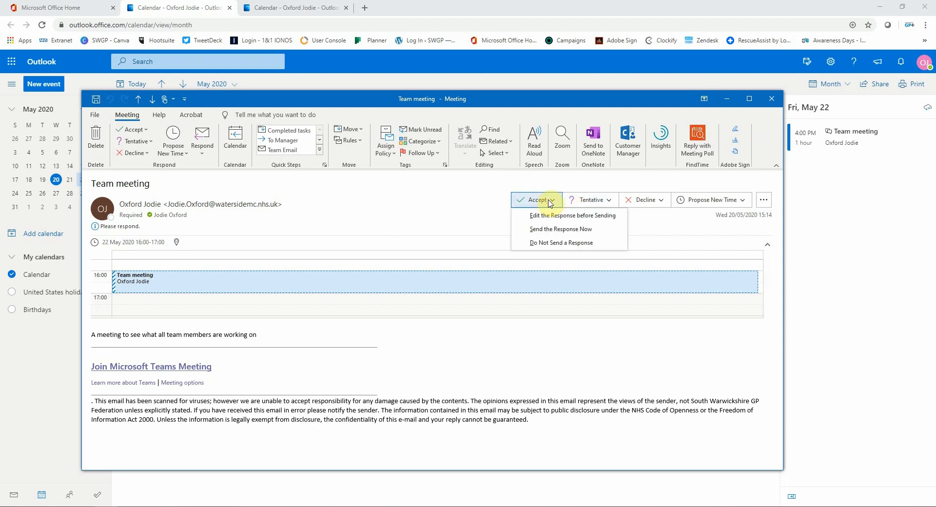
left_click(545, 243)
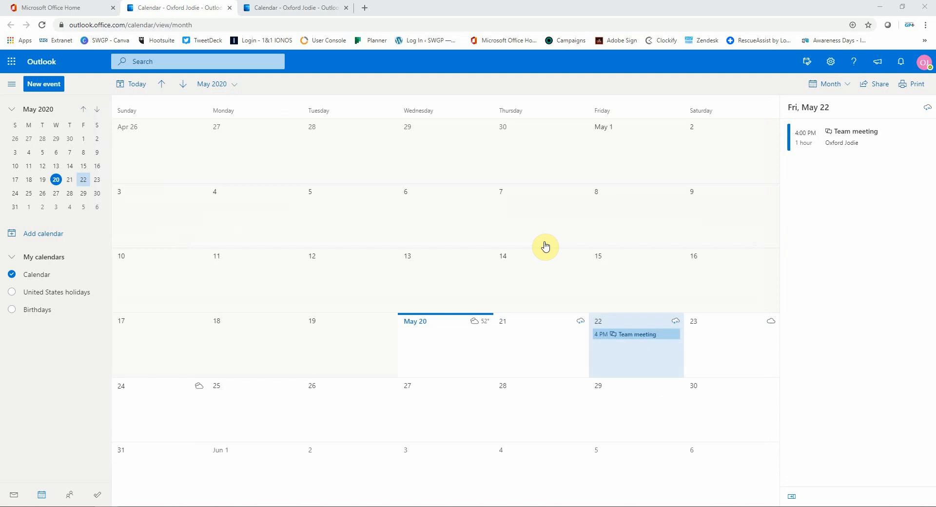
double_click(636, 336)
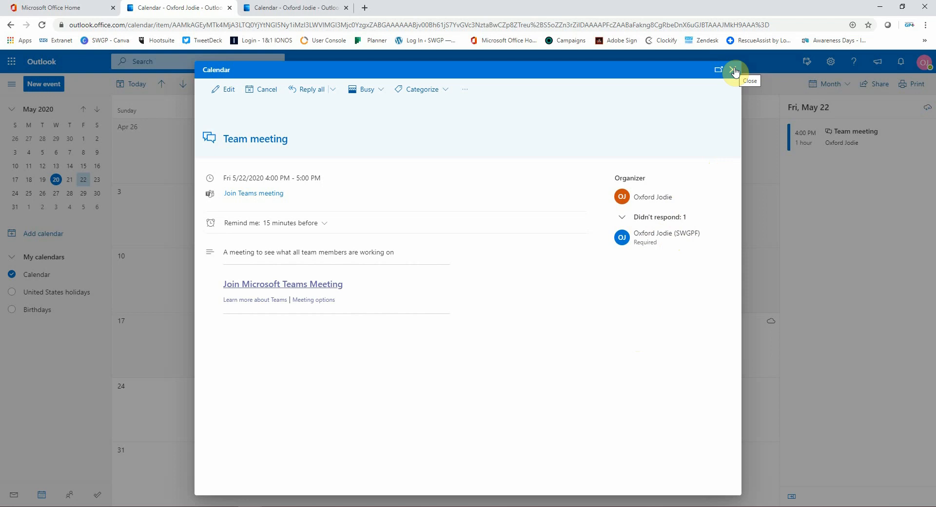
left_click(734, 71)
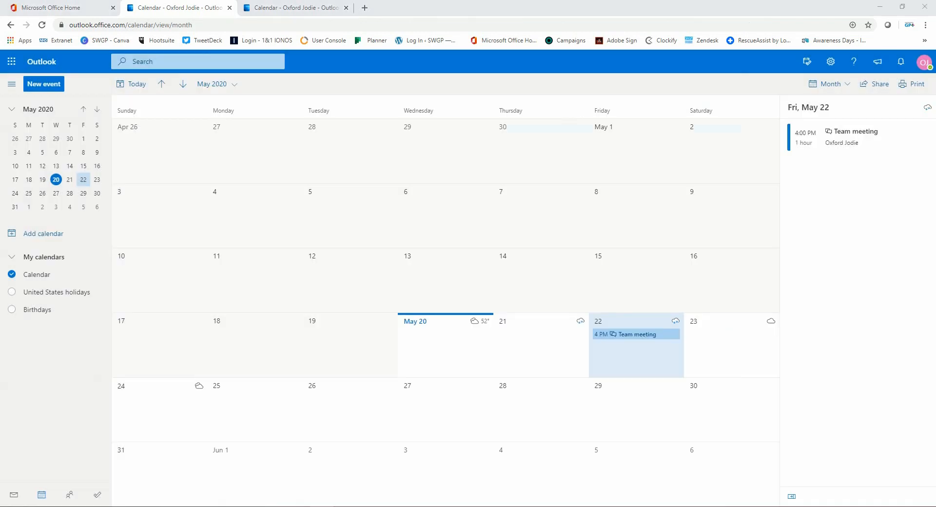
Step: Cancel the May 22 Team meeting, sending 'Had to rearrange meeting, will be in touch with another date and time.'
right_click(677, 334)
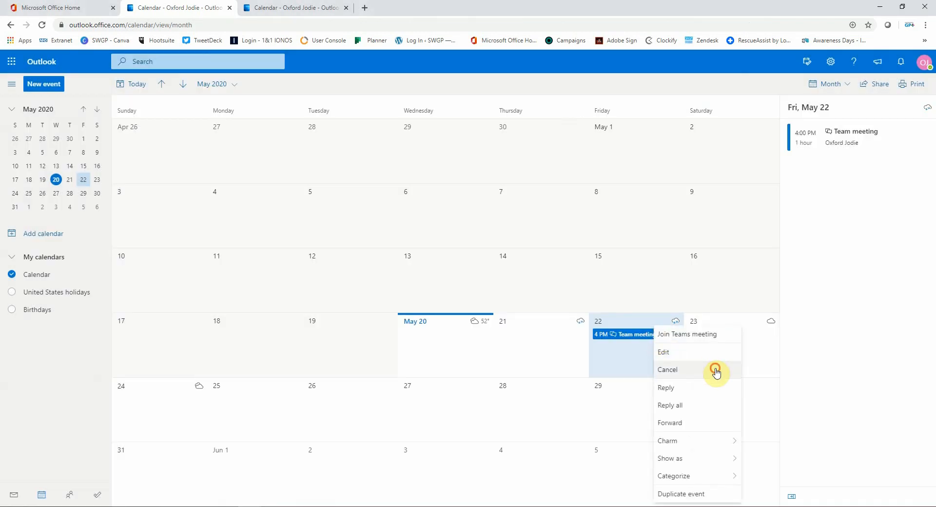
left_click(714, 371)
left_click(748, 399)
type("Had to rearrange meeting, ")
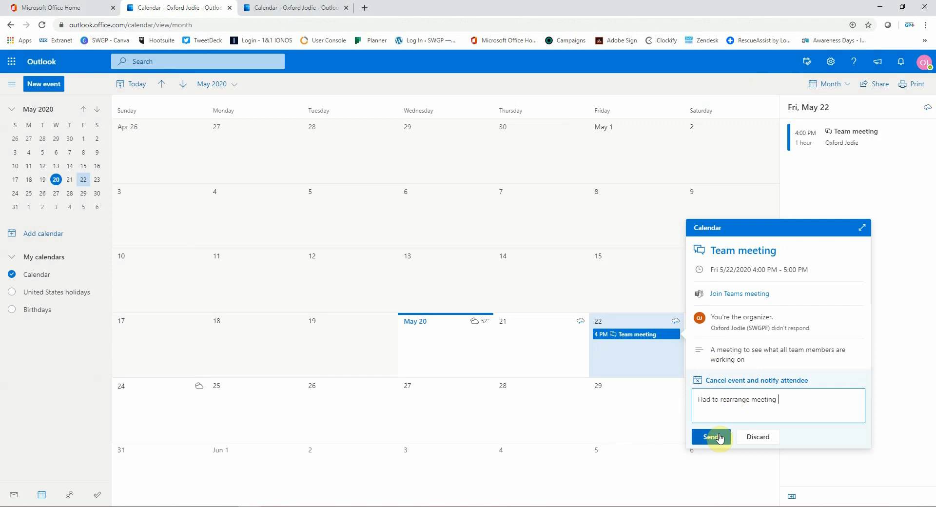
type("will be in touch with another date and time.")
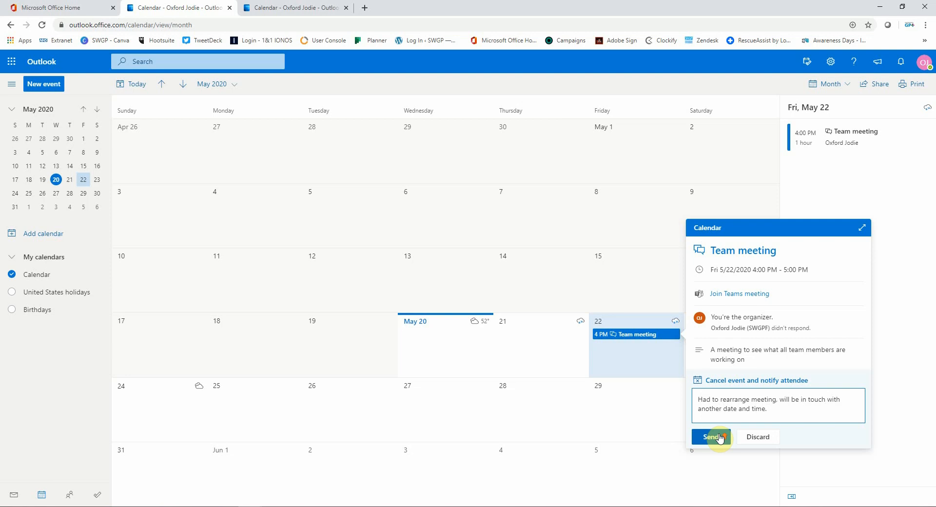
left_click(720, 440)
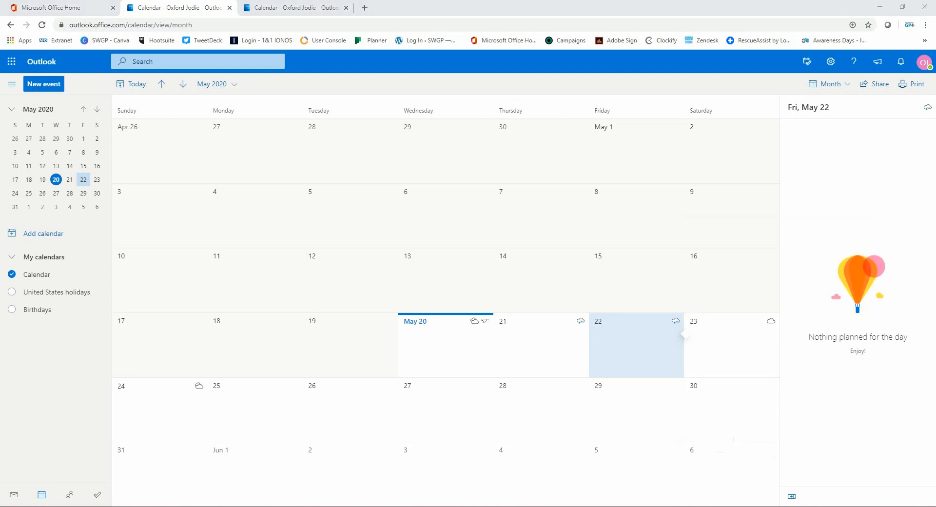
Step: Read the Canceled: Team meeting notice, remove it from the calendar, and return to Office Home
left_click(190, 506)
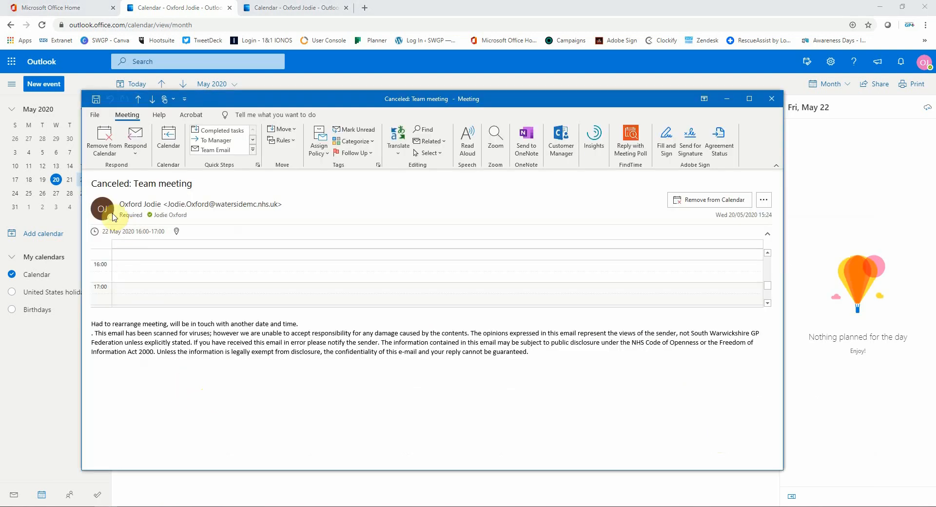
left_click_drag(92, 183, 271, 182)
left_click(293, 312)
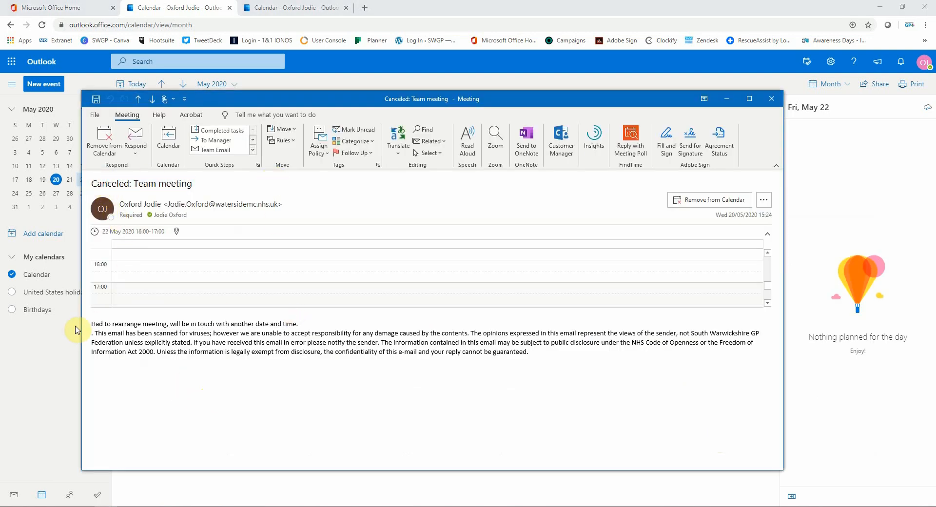
left_click_drag(90, 323, 303, 321)
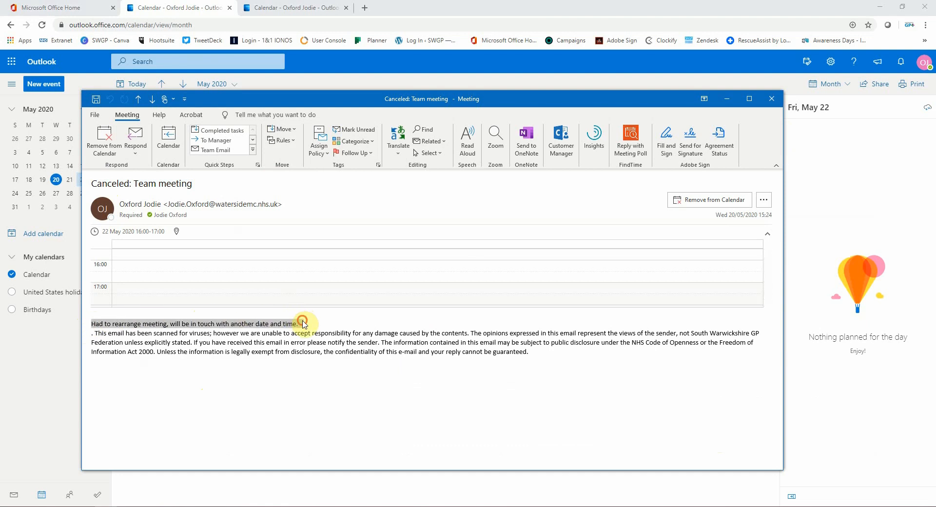
left_click(316, 318)
left_click(724, 203)
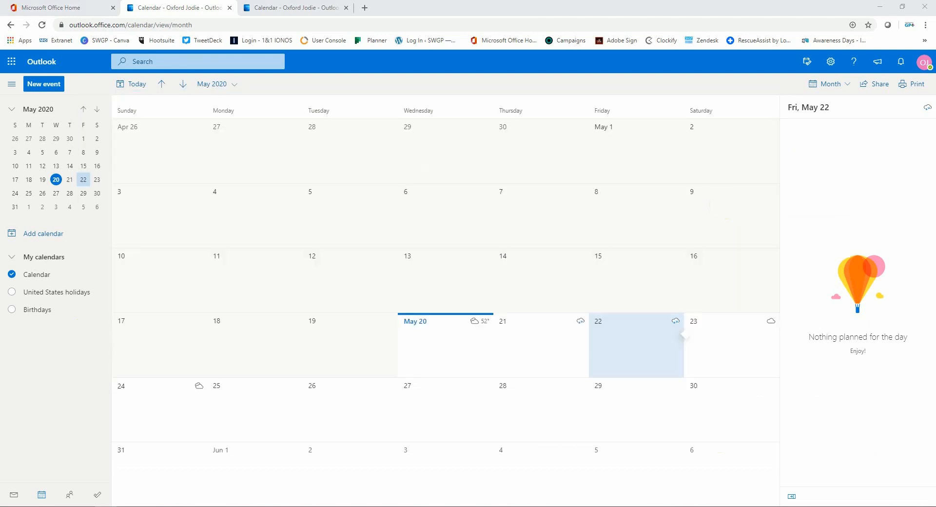
left_click(230, 7)
left_click(230, 7)
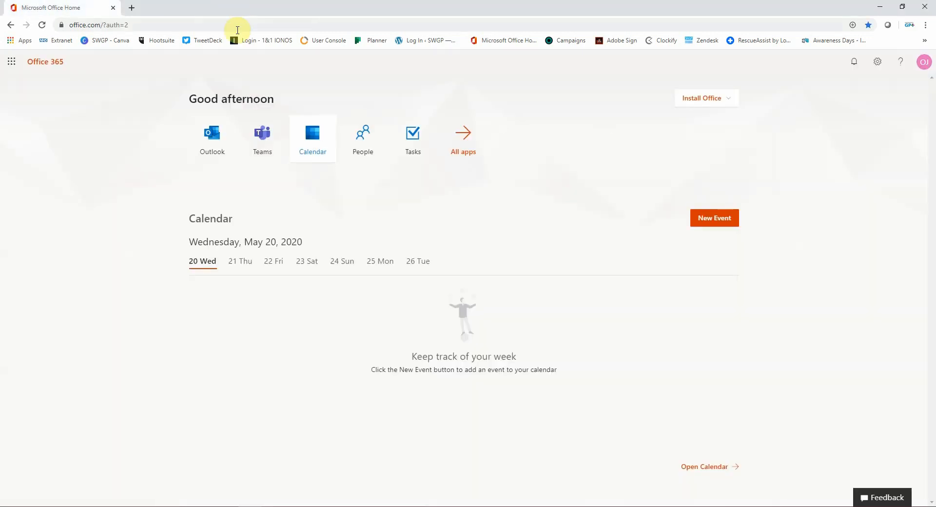
Step: Launch Microsoft Teams from Office Home and start a new meeting from its Calendar
left_click(271, 145)
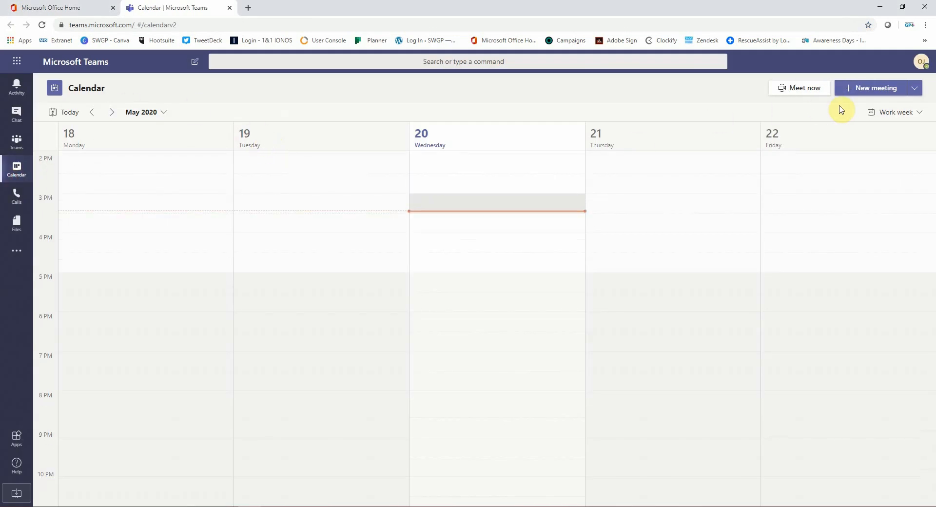
left_click(869, 88)
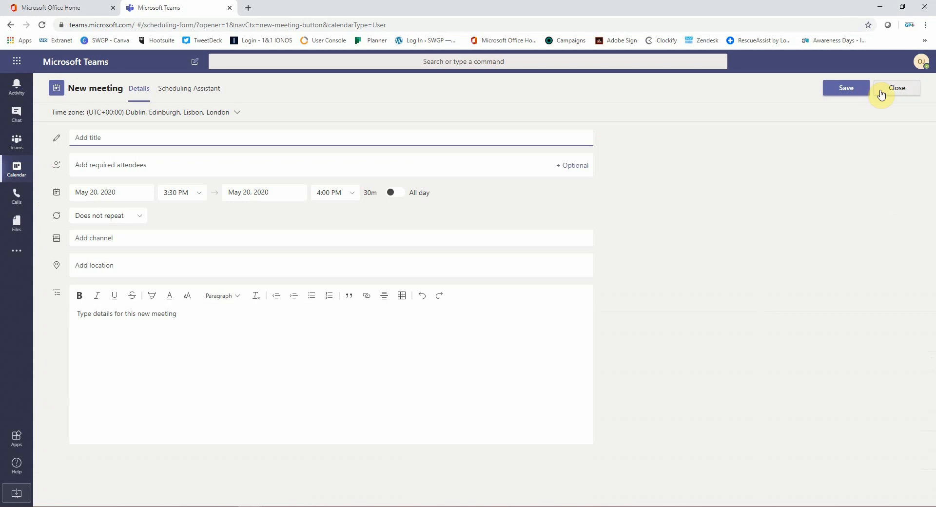
Step: Create a Thursday May 21 4 PM meeting titled 'team meeting' with the attendee's e-mail added
left_click(880, 93)
left_click(653, 244)
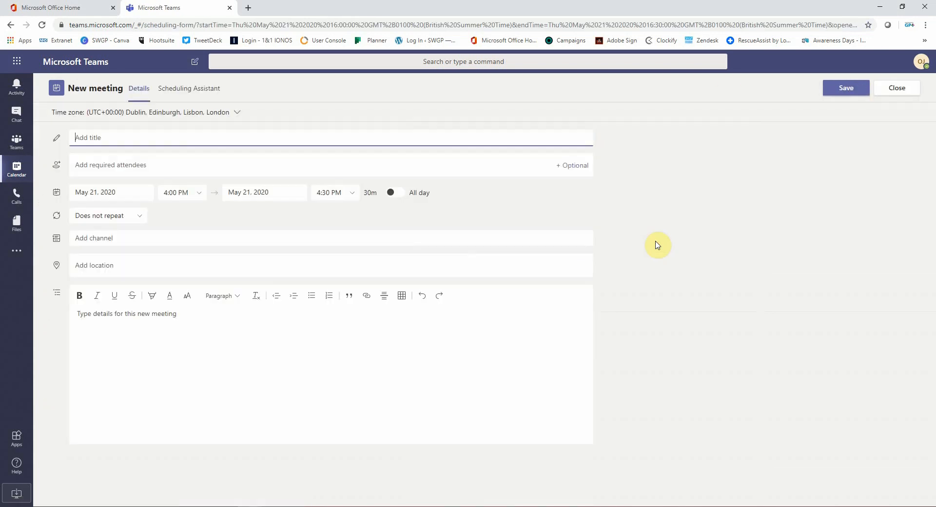
left_click(88, 137)
type("team")
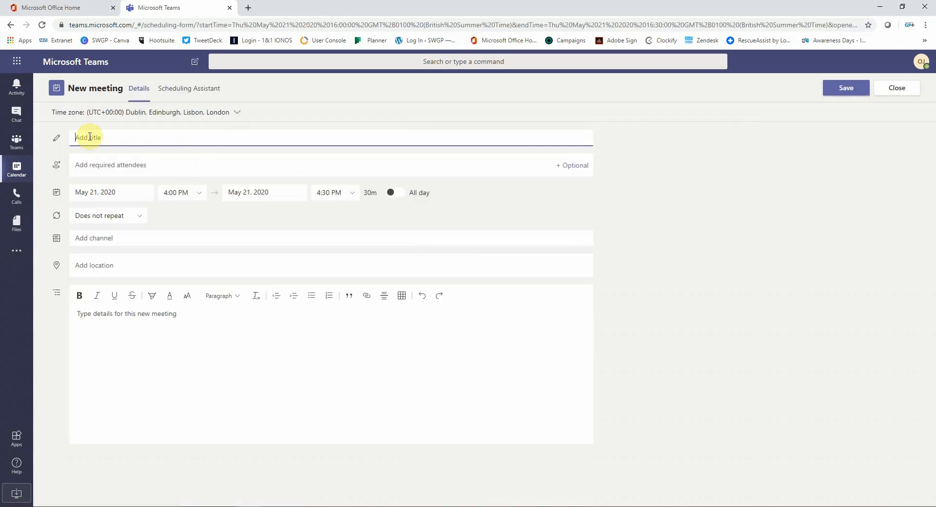
type(" meeting")
key("Tab")
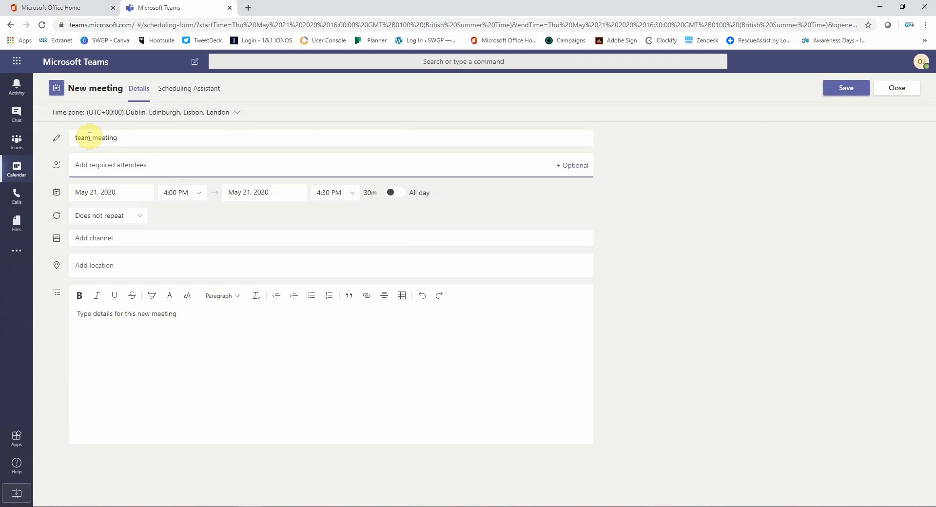
Step: Keep it non-repeating, add description 'meeting to discuss what everyone is workin', check availability, and send
left_click(140, 231)
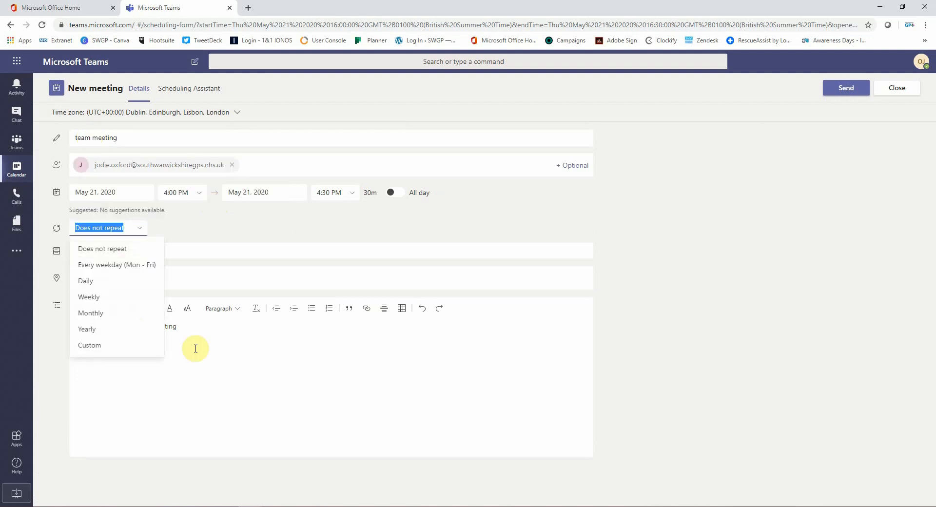
left_click(126, 257)
left_click(154, 280)
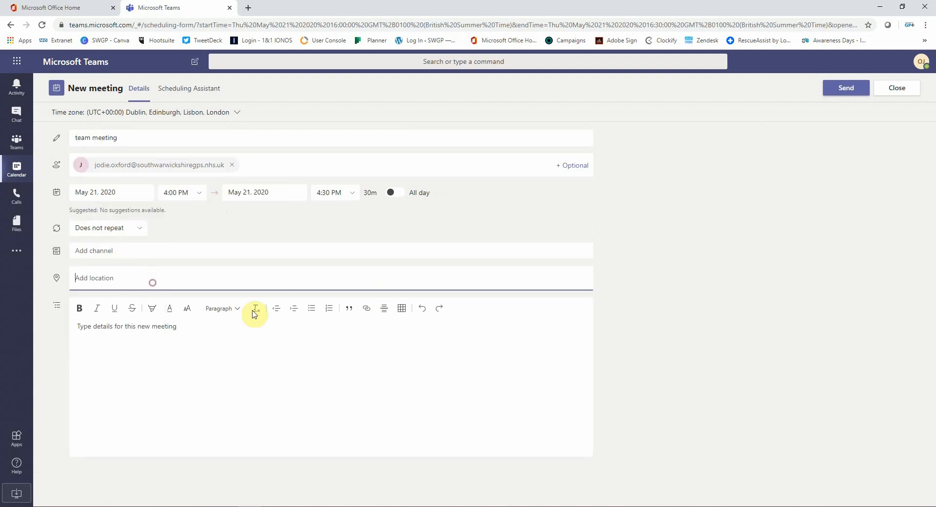
left_click(308, 348)
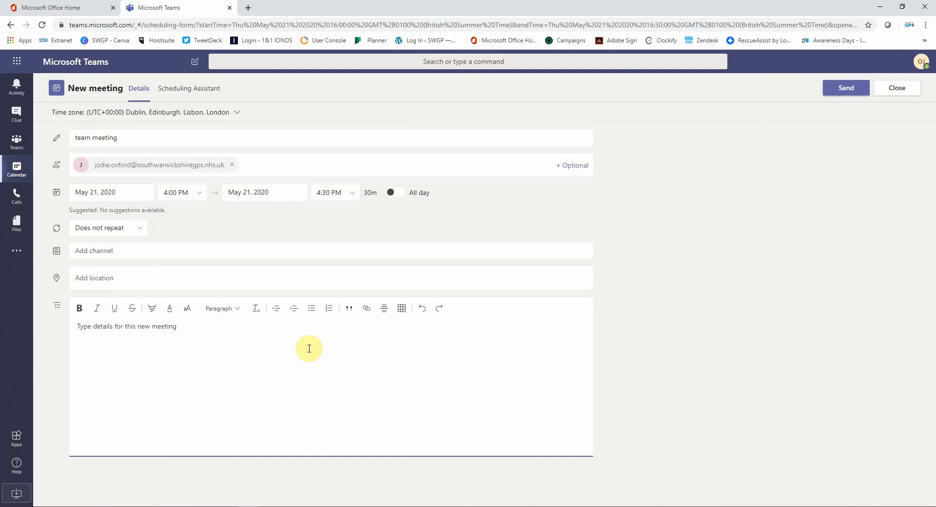
type("meeting to discuss what everyone is working on")
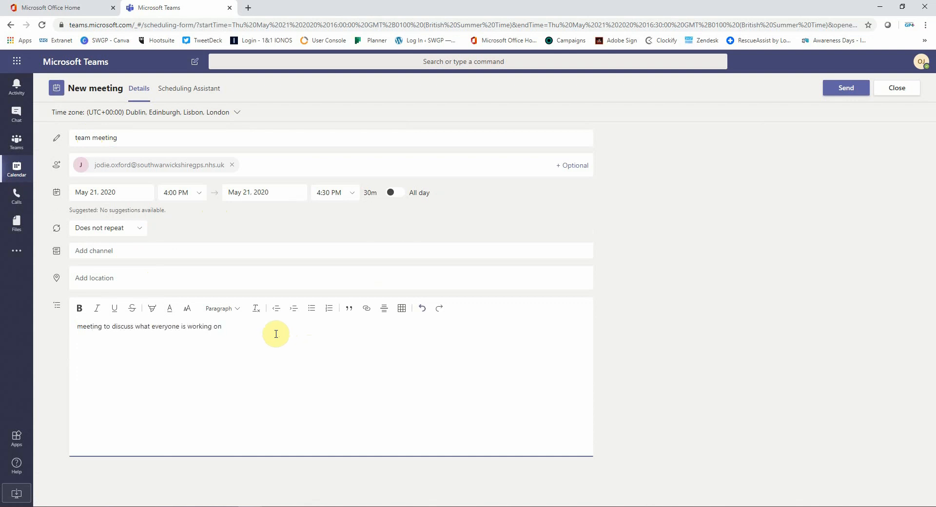
left_click(188, 91)
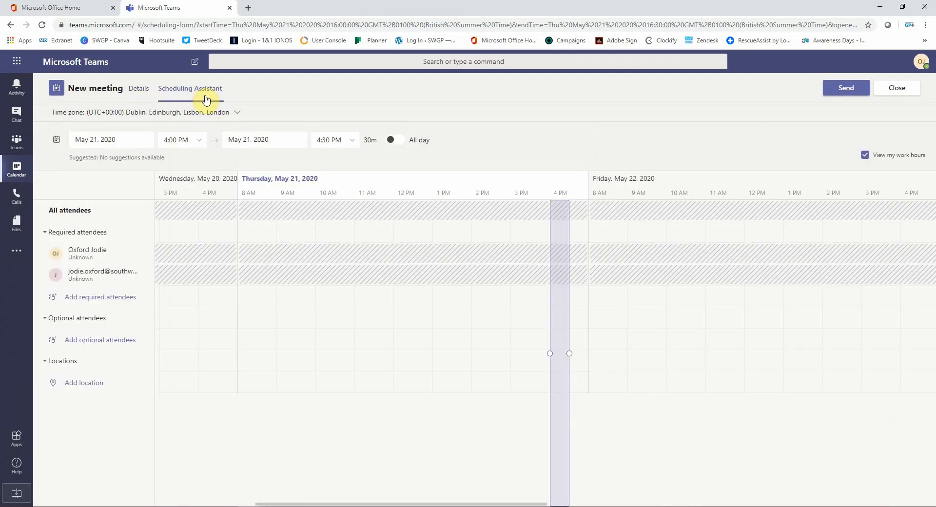
left_click(136, 90)
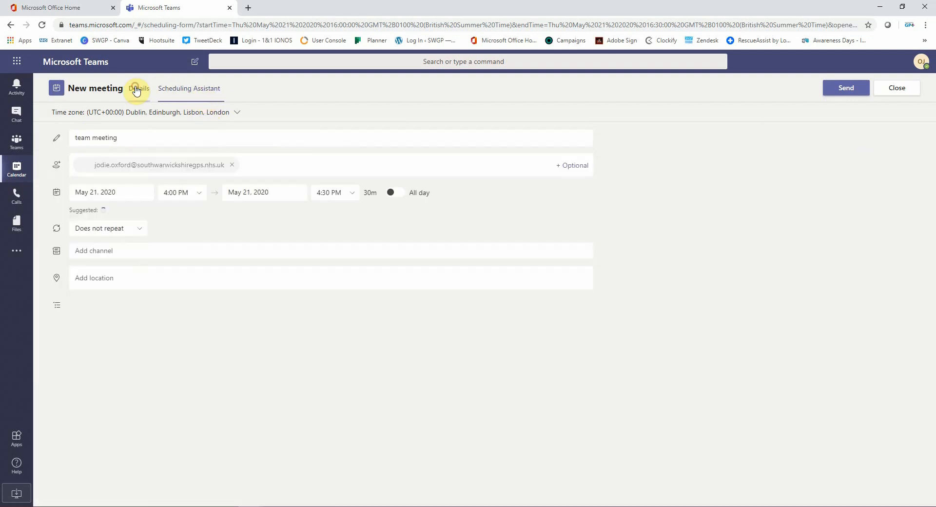
left_click(861, 94)
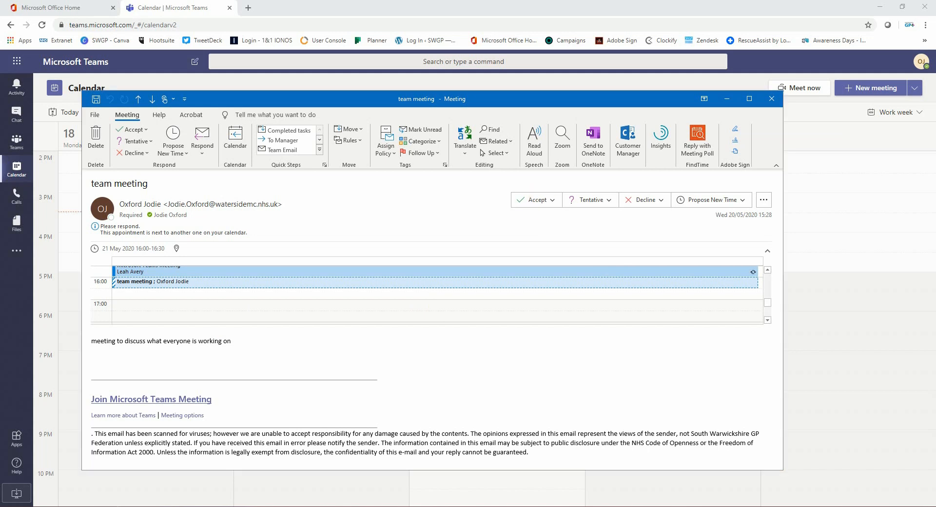
Step: Drag the Teams desktop window over the open 'team meeting' invitation
left_click_drag(273, 506, 721, 78)
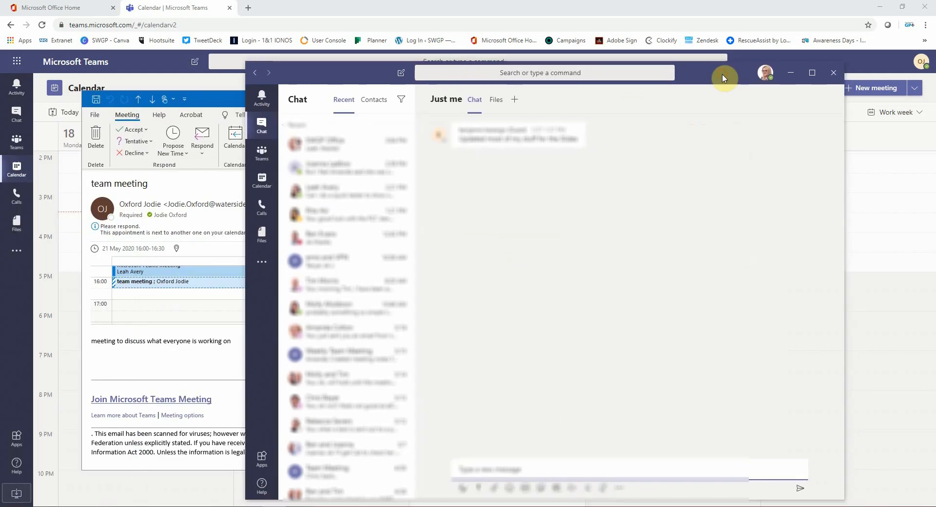
Step: Accept Thursday 21's 'team meeting' via RSVP in the Teams calendar, then minimize Teams
left_click(262, 181)
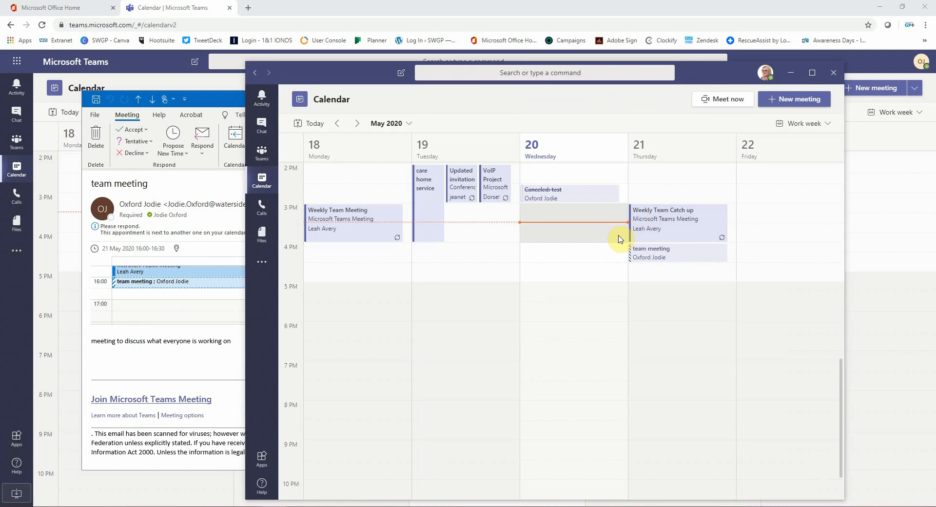
double_click(661, 252)
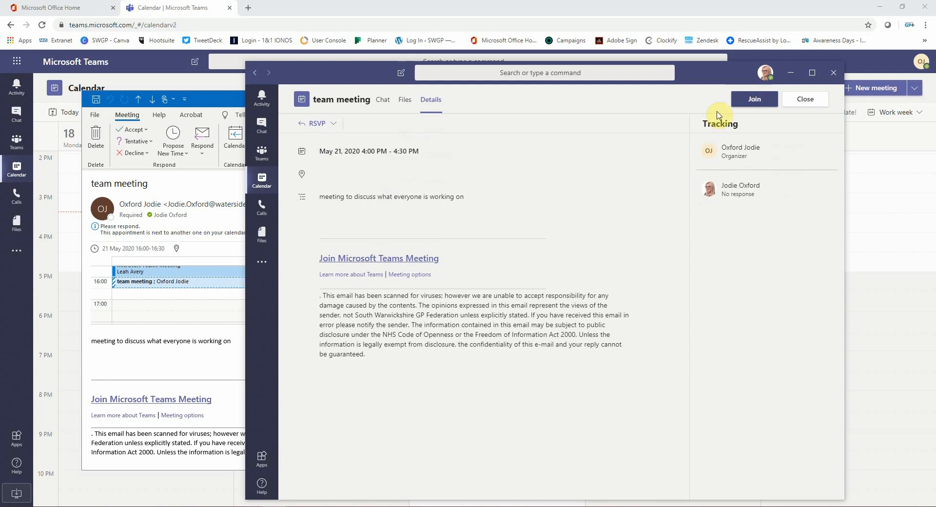
left_click(323, 130)
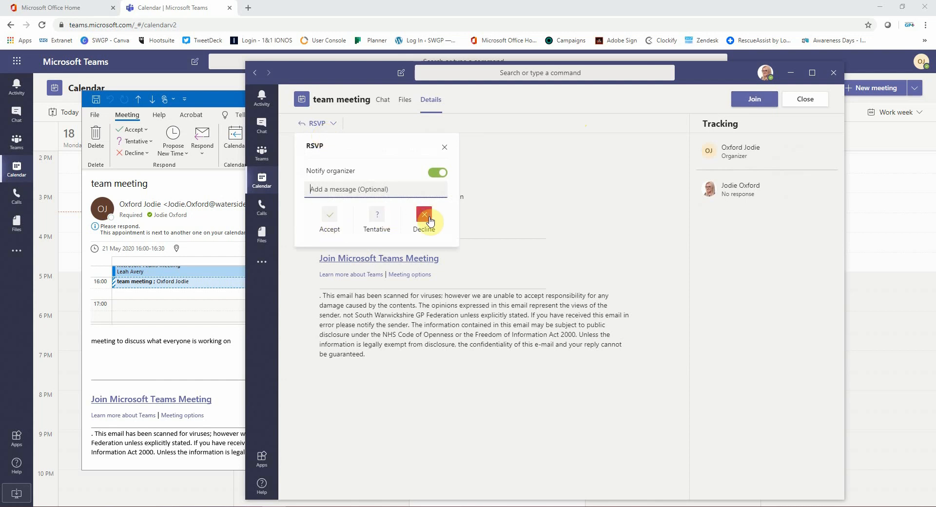
left_click(332, 215)
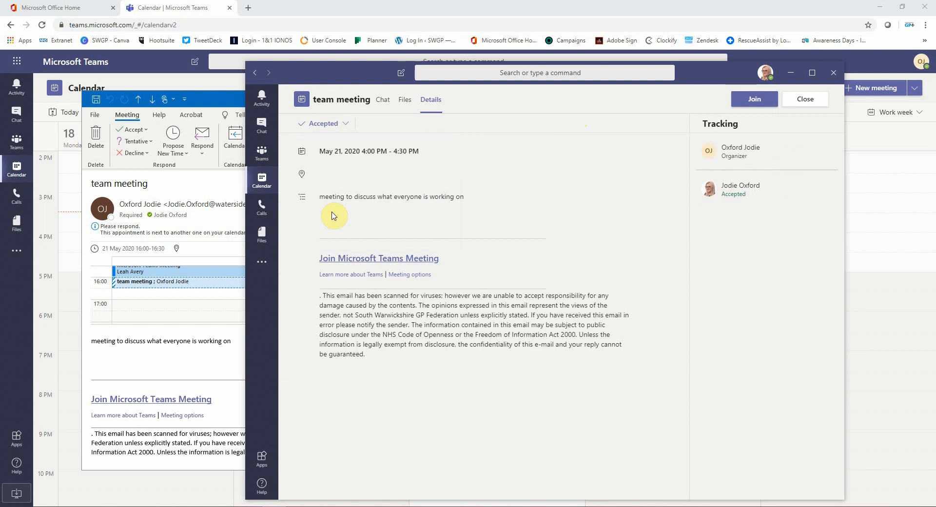
left_click(791, 73)
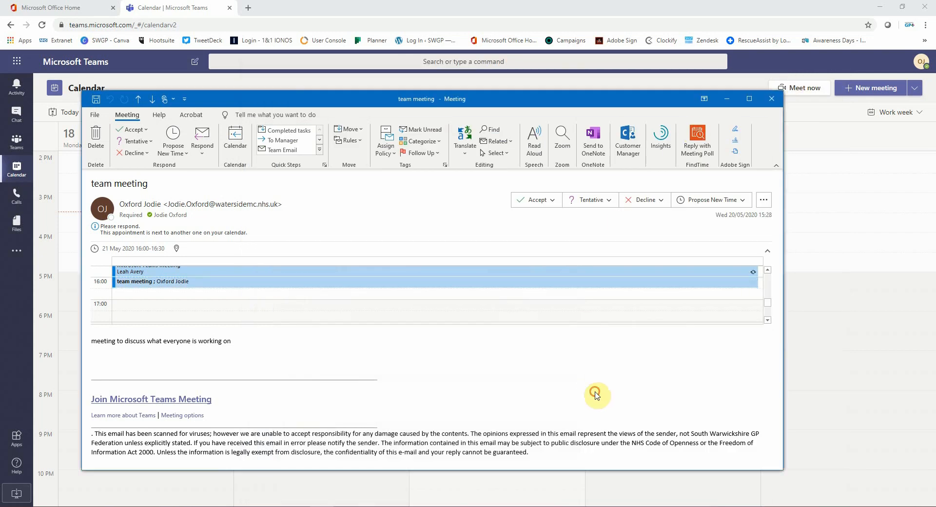
Step: Close the Outlook invitation, then cancel Thursday's 'team meeting' from the Teams calendar
left_click(772, 99)
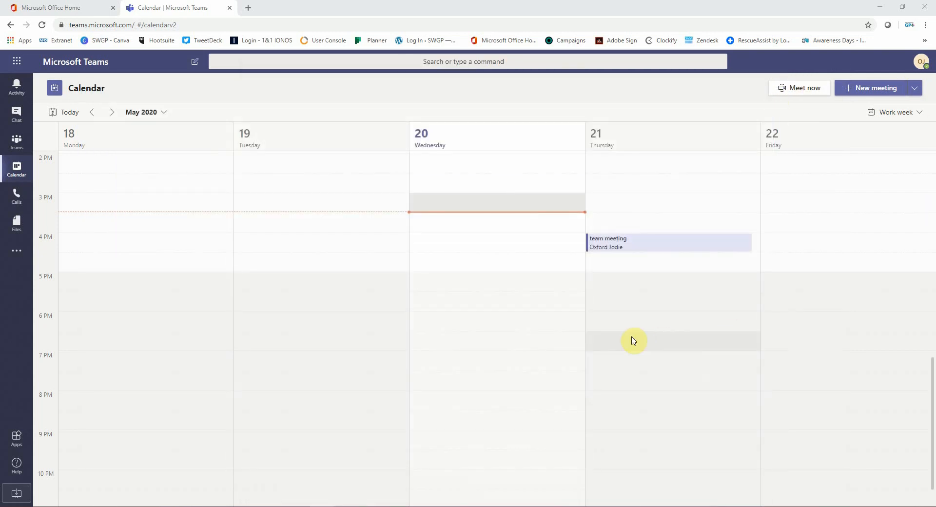
left_click(622, 246)
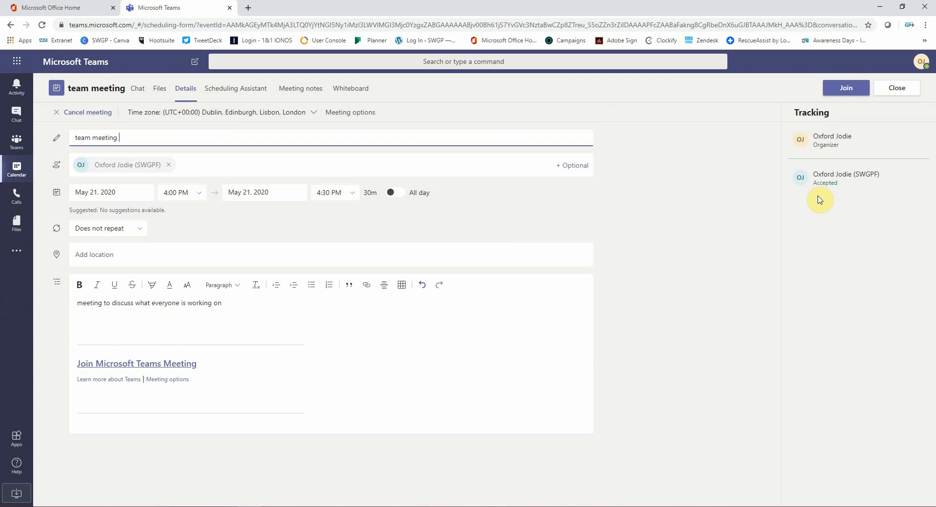
left_click(895, 89)
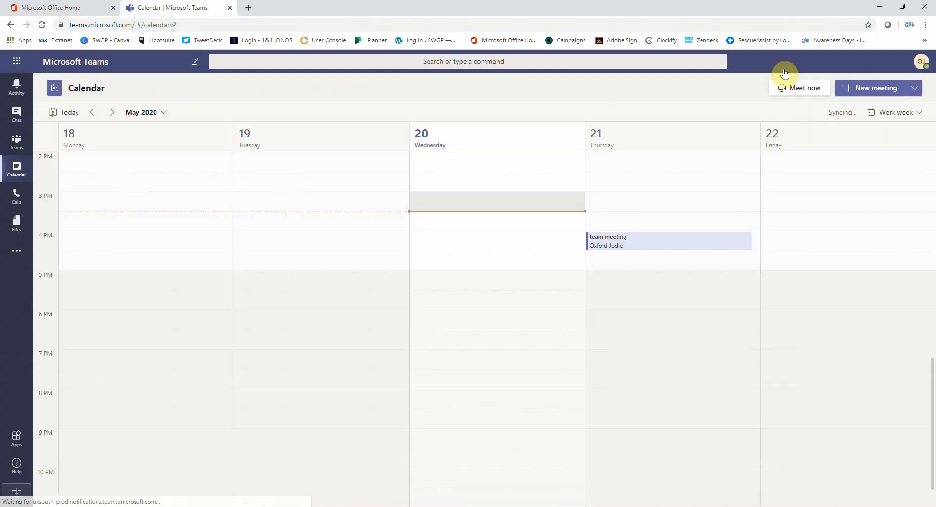
right_click(617, 246)
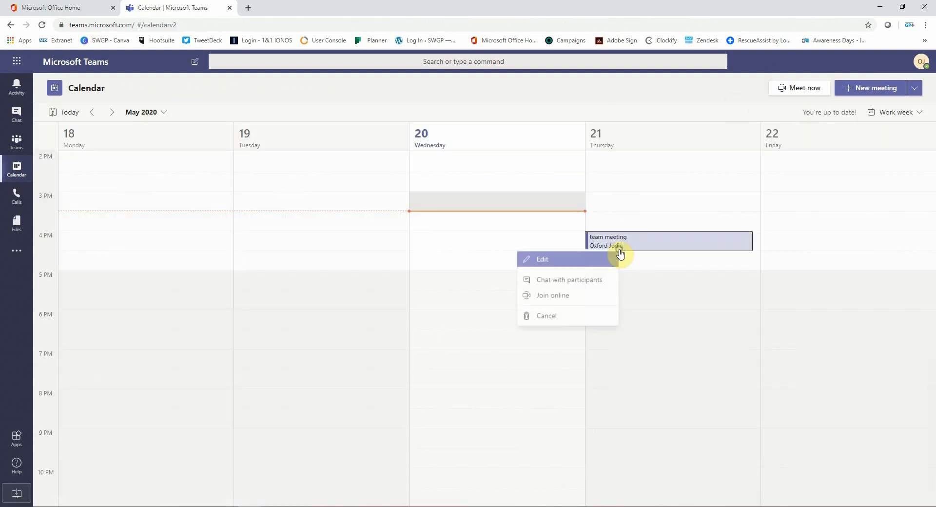
left_click(585, 319)
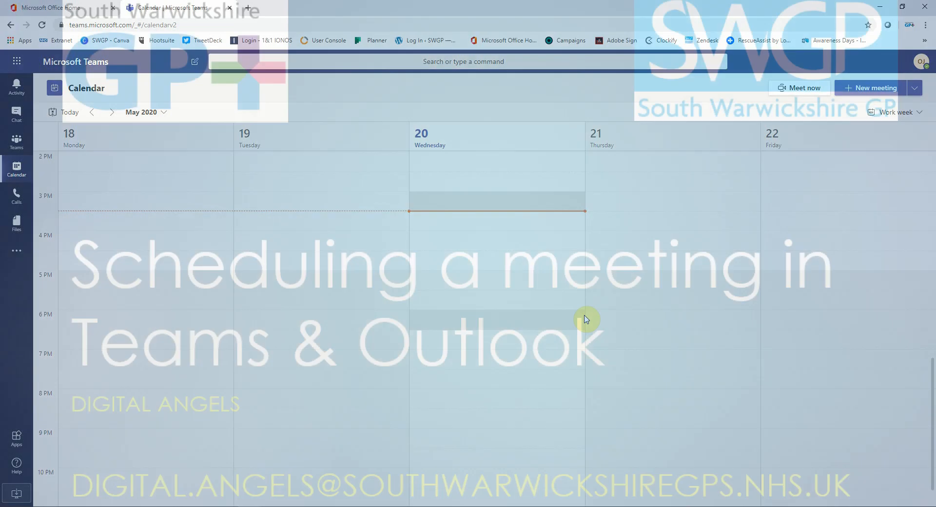